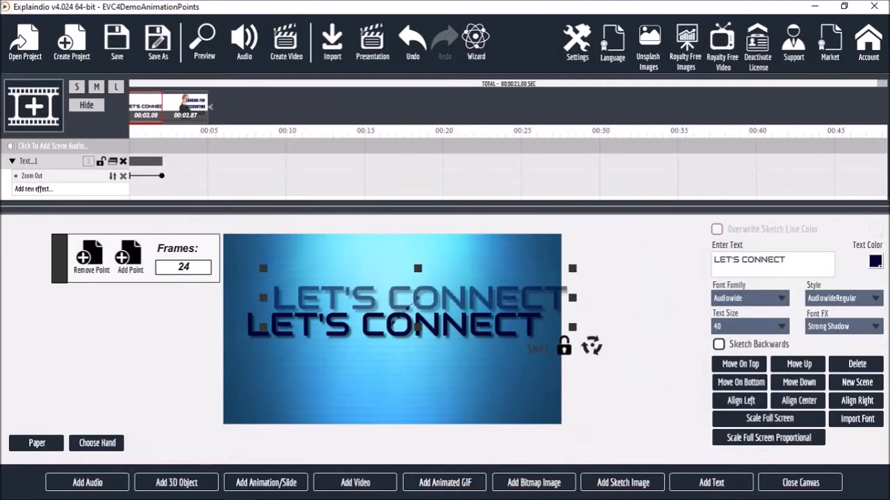
# Move the LET'S CONNECT text's animation end point to the canvas's lower edge and set that point's duration to 15 frames.
pyautogui.moveTo(438, 289); pyautogui.dragTo(420, 401)
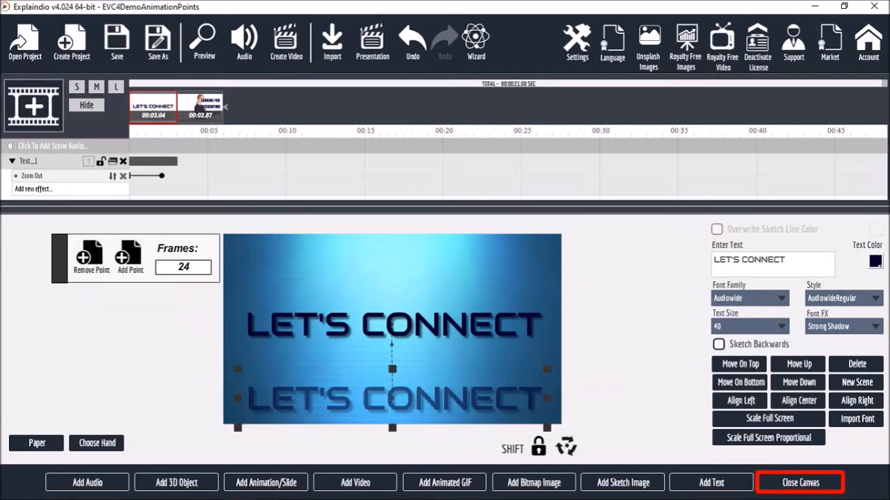
pyautogui.click(799, 482)
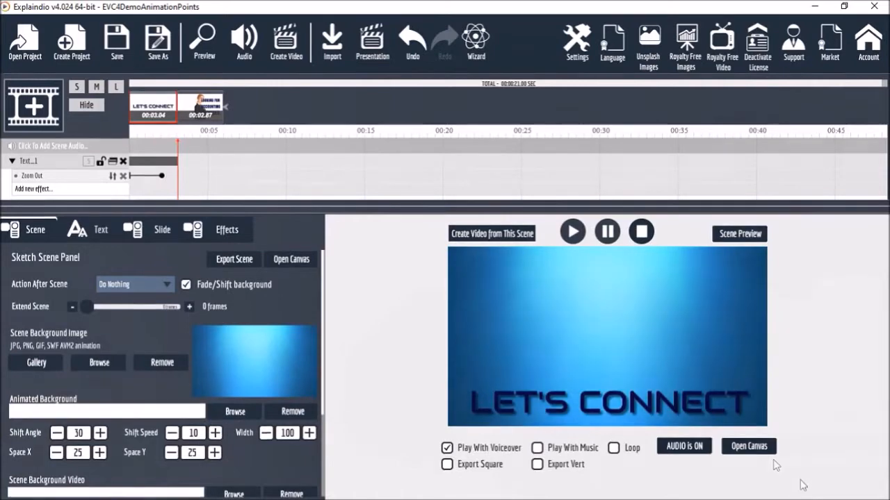
pyautogui.click(745, 448)
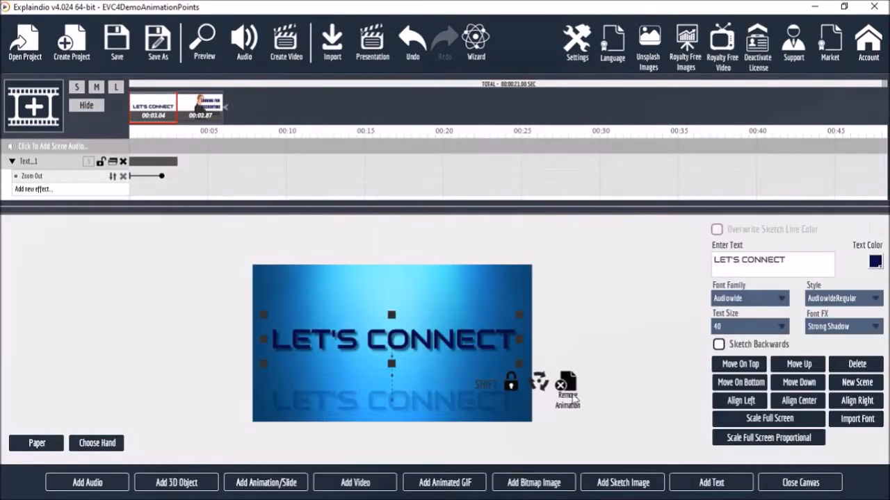
pyautogui.click(477, 379)
pyautogui.moveTo(191, 268); pyautogui.dragTo(157, 267)
pyautogui.write('15')
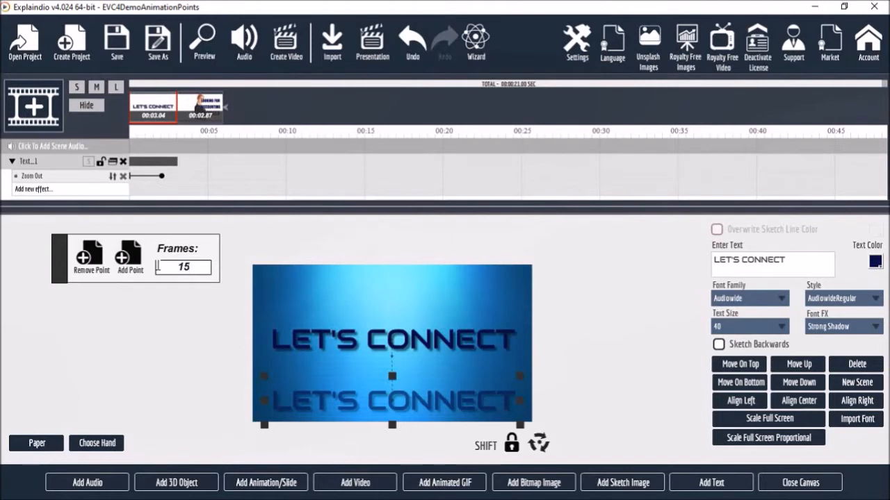
pyautogui.click(798, 483)
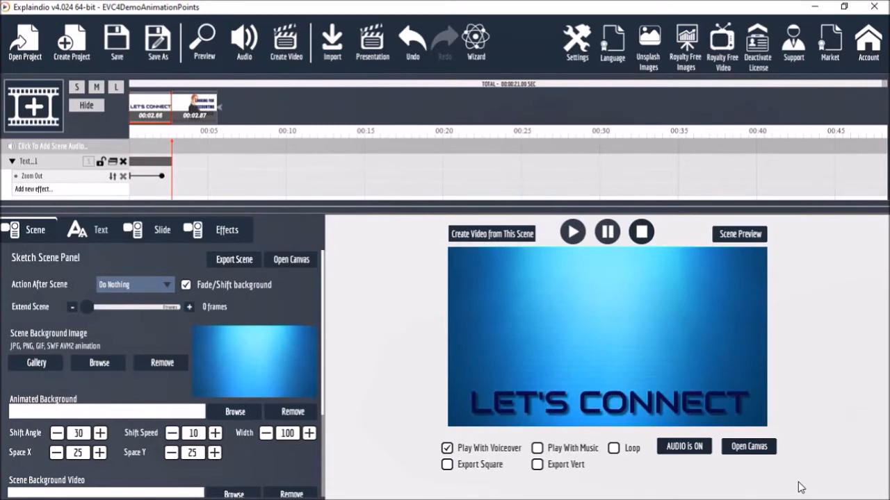
# Add the people with social media icons sketch from the Social Network gallery folder and move it up to the canvas's upper edge.
pyautogui.click(749, 447)
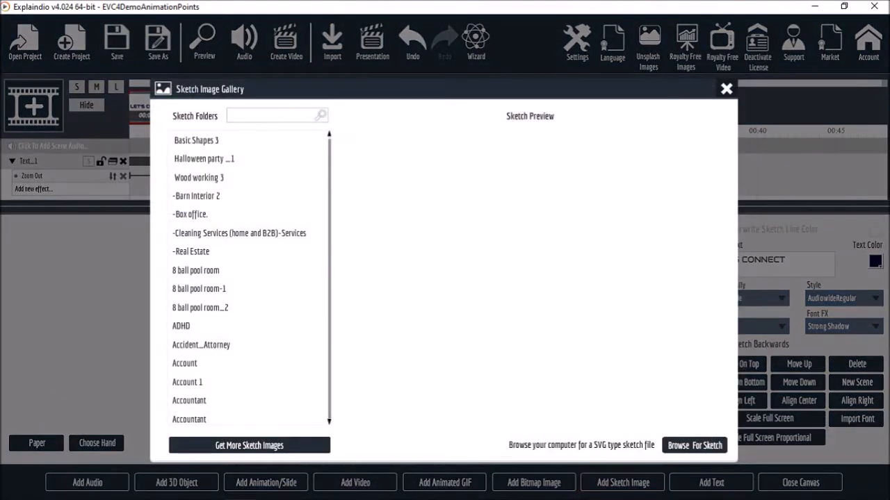
pyautogui.click(259, 116)
pyautogui.write('social')
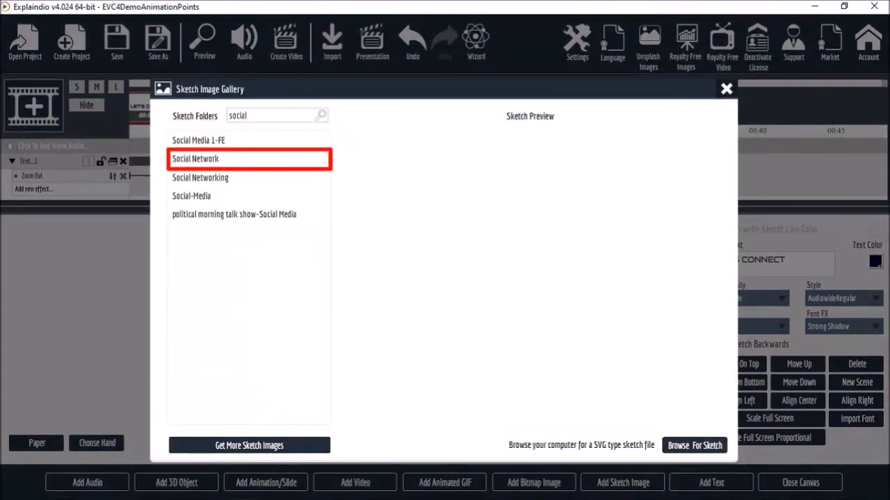
pyautogui.click(195, 158)
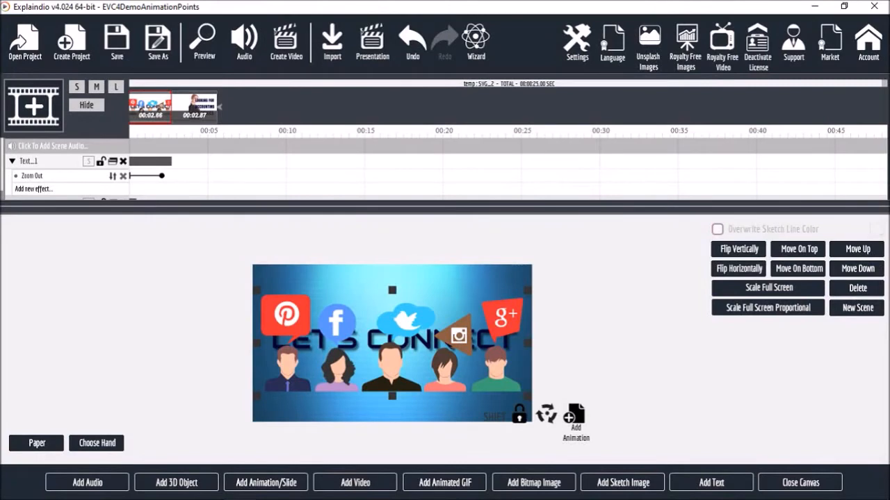
pyautogui.moveTo(392, 357); pyautogui.dragTo(389, 339)
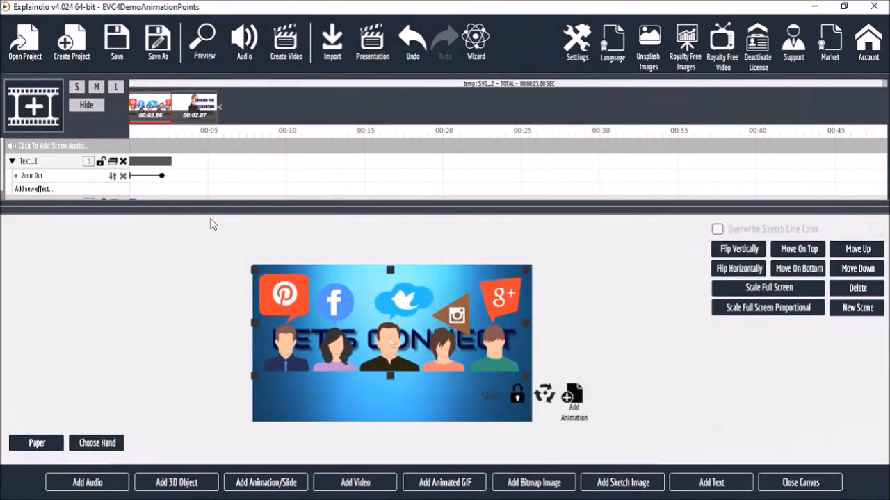
# Delay the social network sketch's clip to start as the text's Zoom Out effect ends, and preview the scene.
pyautogui.moveTo(210, 214); pyautogui.dragTo(70, 243)
pyautogui.click(12, 204)
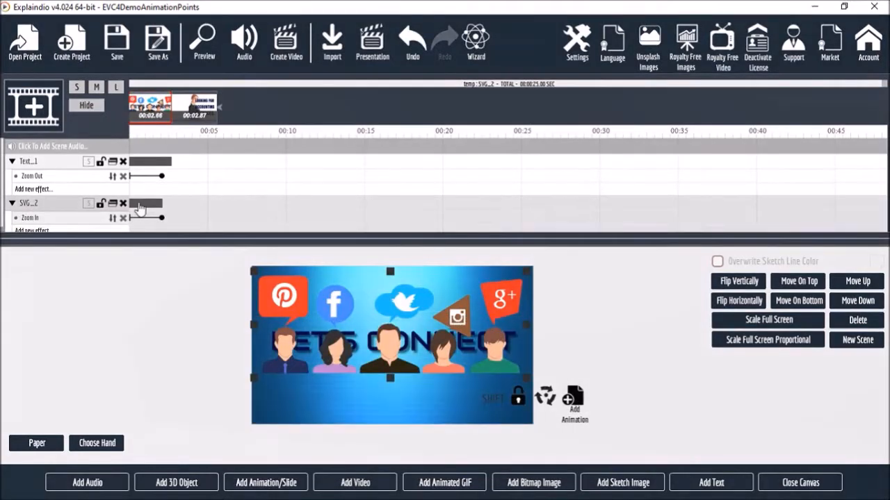
pyautogui.moveTo(140, 208); pyautogui.dragTo(174, 210)
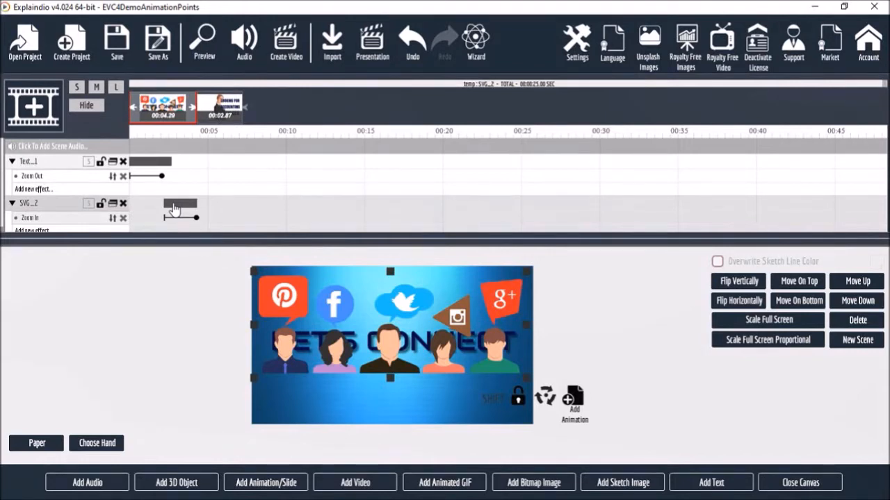
pyautogui.click(802, 482)
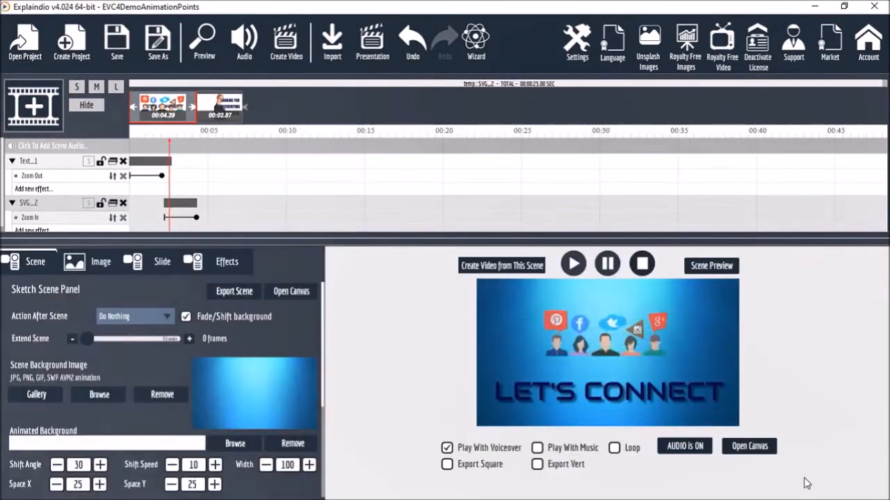
pyautogui.click(726, 266)
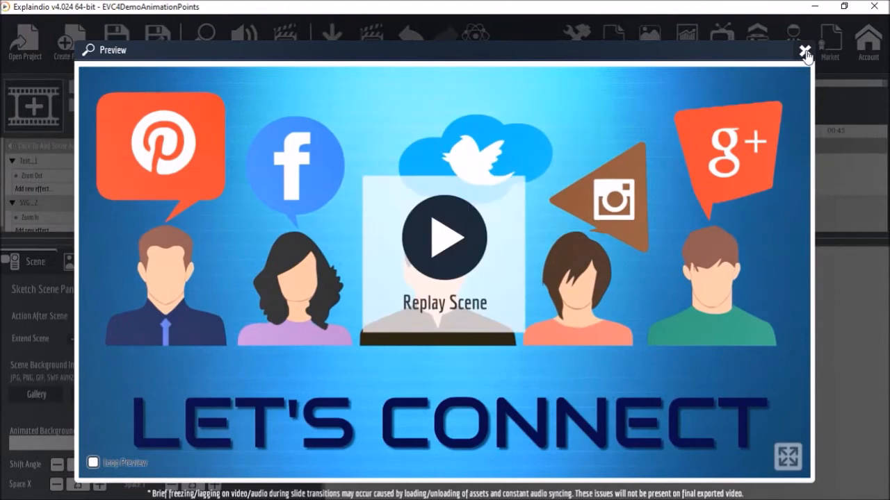
pyautogui.click(805, 51)
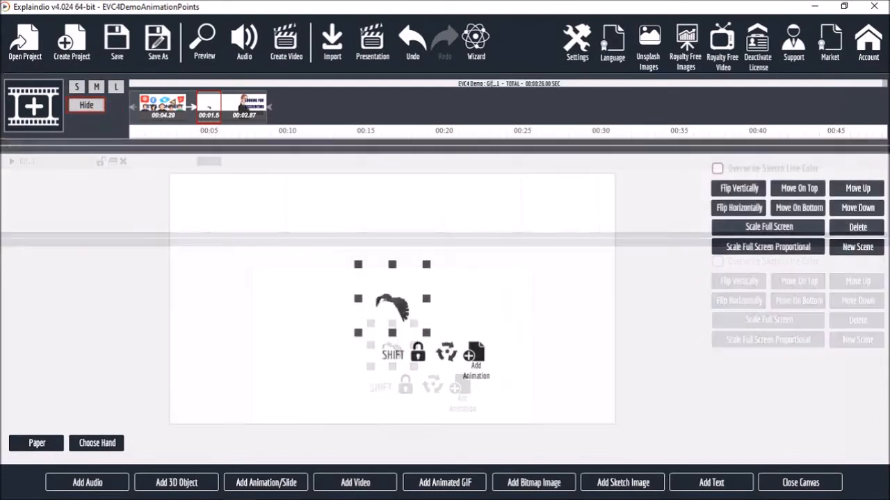
# Place the bird GIF in the canvas's upper-right corner and add an animation with its first point slightly down and left.
pyautogui.moveTo(396, 314); pyautogui.dragTo(589, 209)
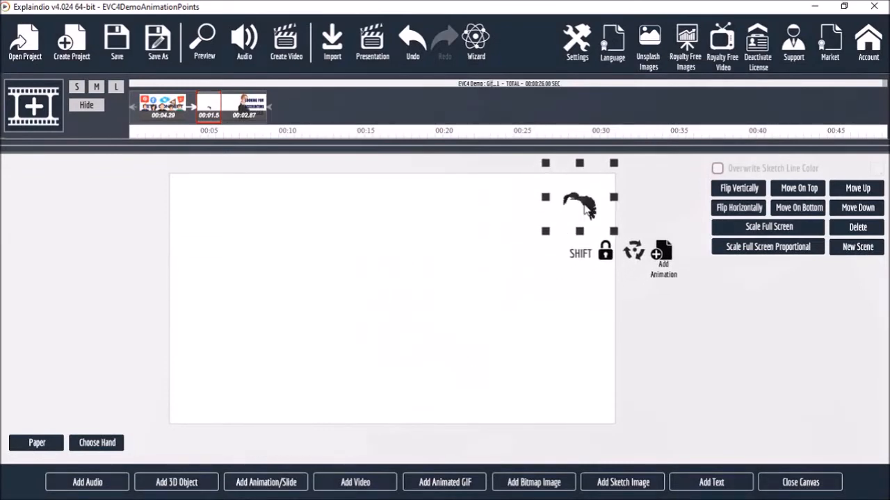
pyautogui.click(669, 259)
pyautogui.moveTo(585, 212); pyautogui.dragTo(525, 242)
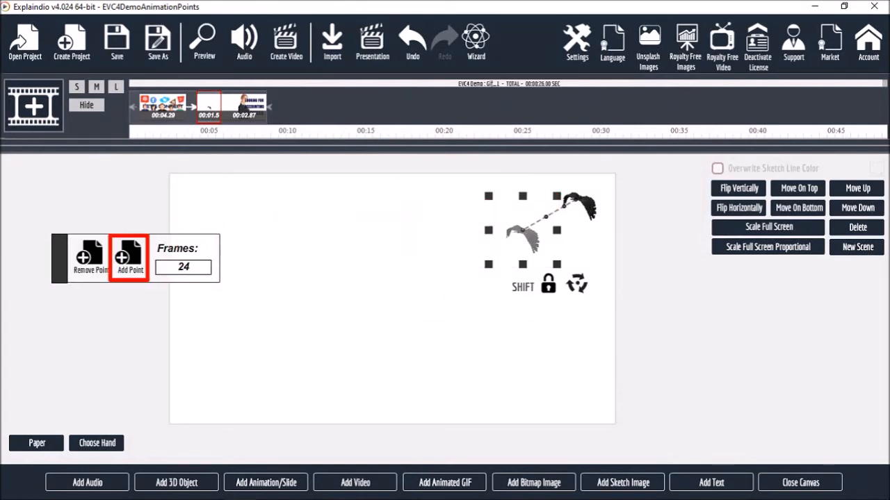
# Add four more animation points for the bird, spread along a diagonal path ending just outside the canvas's lower-left corner.
pyautogui.click(132, 260)
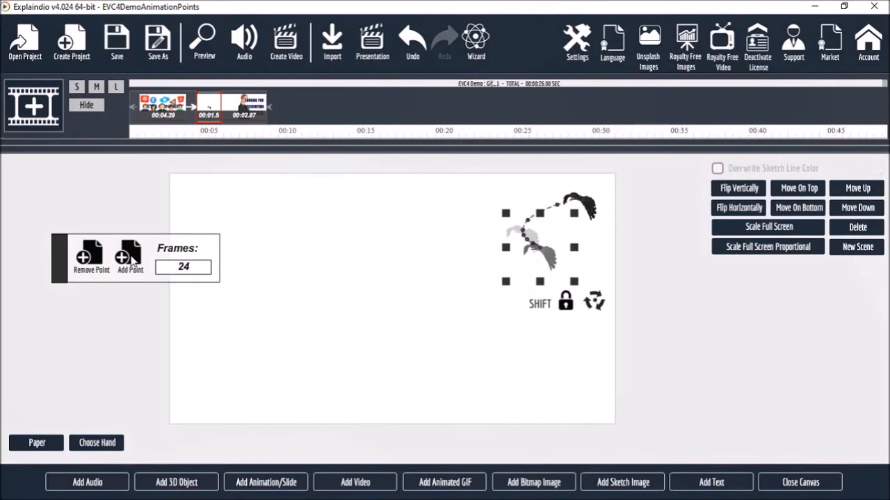
pyautogui.moveTo(554, 264); pyautogui.dragTo(160, 440)
pyautogui.moveTo(278, 363); pyautogui.dragTo(252, 374)
pyautogui.moveTo(367, 322); pyautogui.dragTo(347, 330)
pyautogui.moveTo(459, 280); pyautogui.dragTo(424, 286)
pyautogui.moveTo(342, 328); pyautogui.dragTo(334, 321)
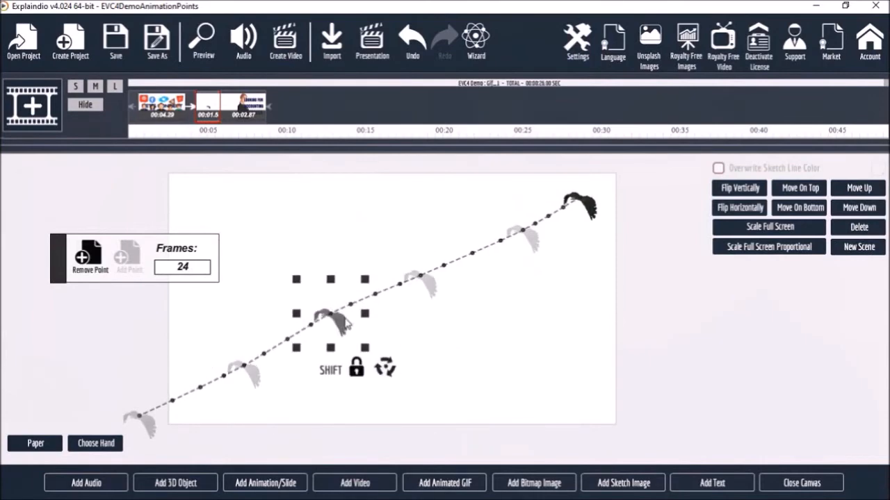
pyautogui.moveTo(247, 372); pyautogui.dragTo(245, 368)
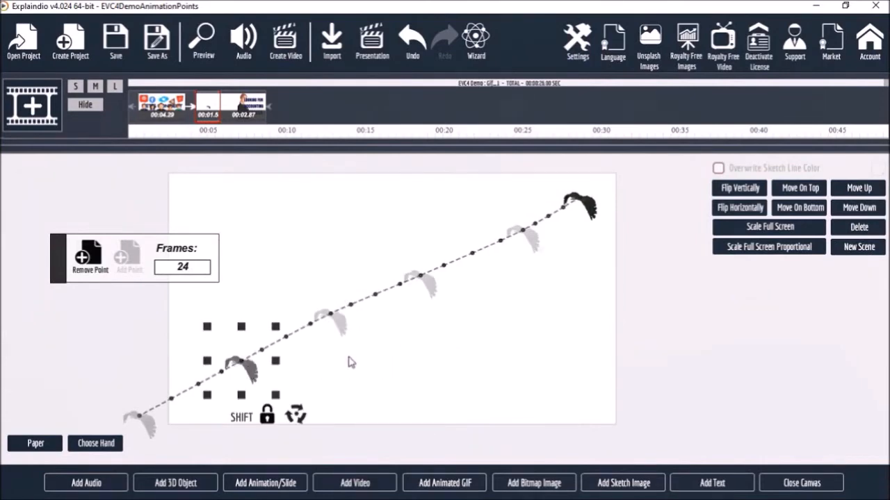
# Enlarge the bird progressively at the first three animation points, repositioning each one on the diagonal flight path.
pyautogui.click(536, 245)
pyautogui.moveTo(557, 264); pyautogui.dragTo(524, 243)
pyautogui.click(428, 283)
pyautogui.moveTo(455, 311); pyautogui.dragTo(465, 319)
pyautogui.moveTo(421, 295); pyautogui.dragTo(415, 286)
pyautogui.click(333, 320)
pyautogui.moveTo(365, 349); pyautogui.dragTo(379, 361)
pyautogui.moveTo(347, 333); pyautogui.dragTo(337, 324)
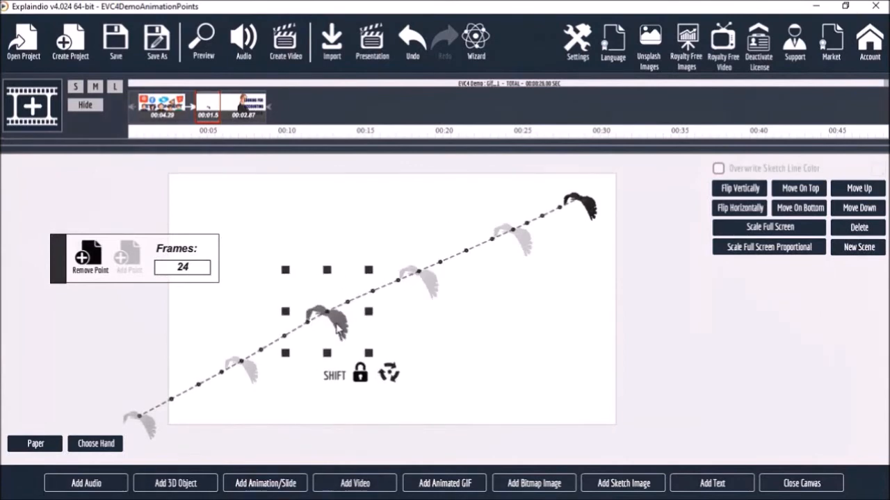
# Enlarge the bird further at the last two animation points and realign them on the flight path.
pyautogui.click(243, 373)
pyautogui.moveTo(275, 396); pyautogui.dragTo(302, 421)
pyautogui.moveTo(256, 386); pyautogui.dragTo(246, 376)
pyautogui.click(149, 425)
pyautogui.moveTo(103, 379); pyautogui.dragTo(87, 362)
pyautogui.moveTo(150, 420); pyautogui.dragTo(154, 429)
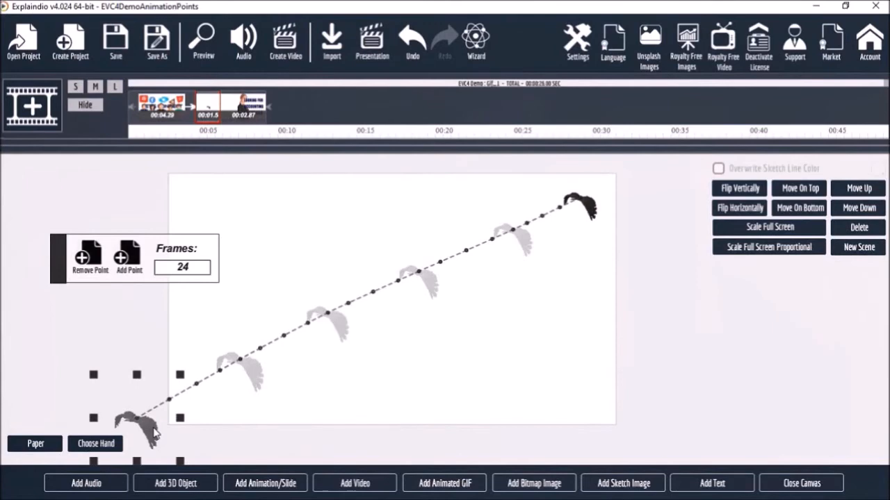
# Close the bird scene's canvas and enable looping for the bird GIF.
pyautogui.click(808, 485)
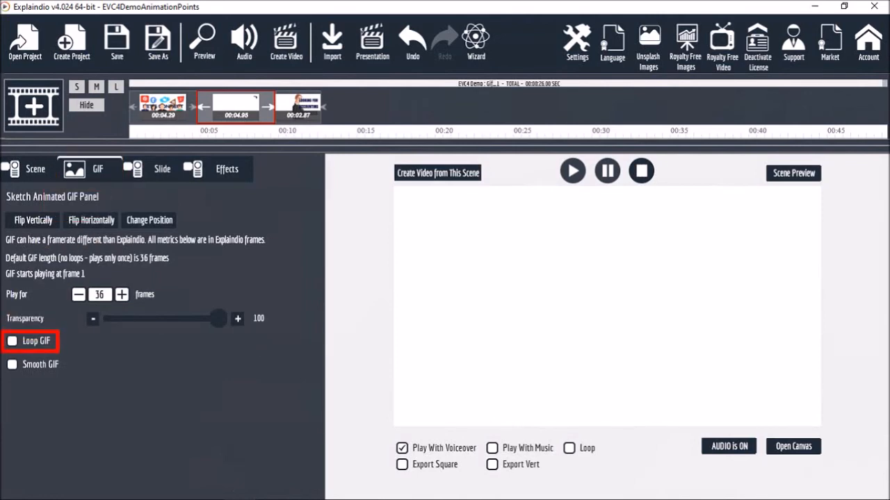
pyautogui.click(12, 342)
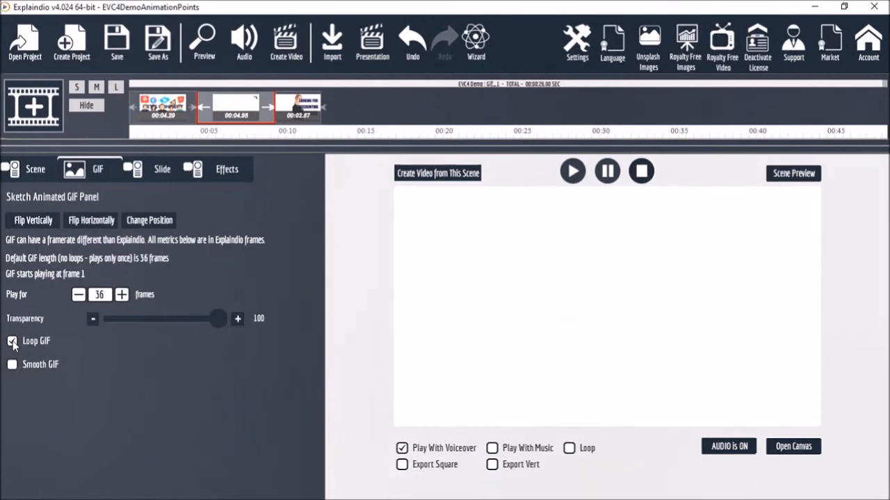
# Preview the accounting services scene to examine how the woman and the text animate.
pyautogui.click(298, 104)
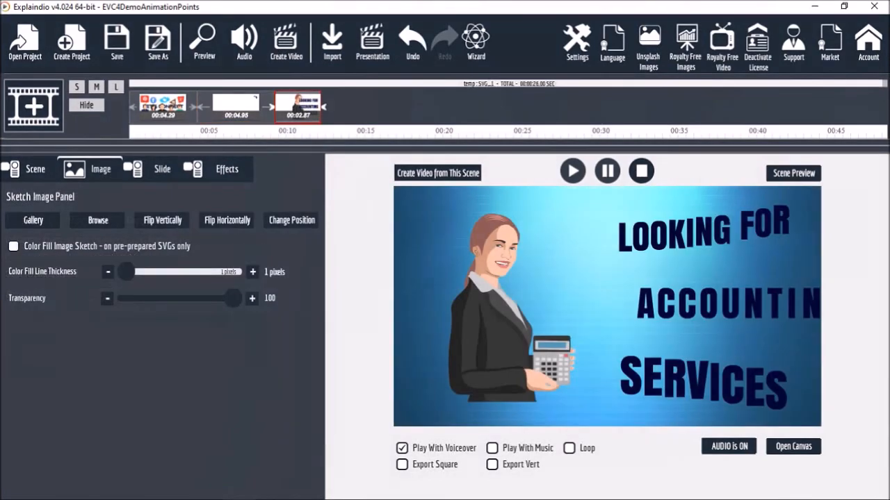
pyautogui.click(793, 173)
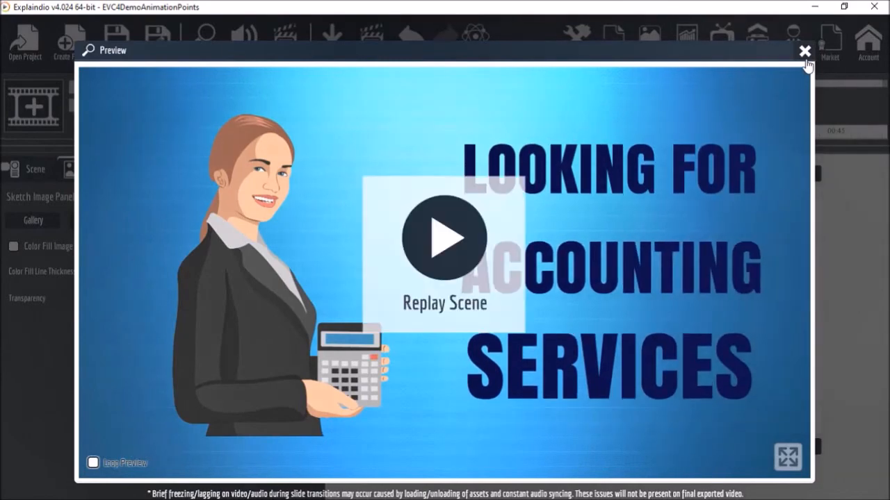
pyautogui.click(804, 53)
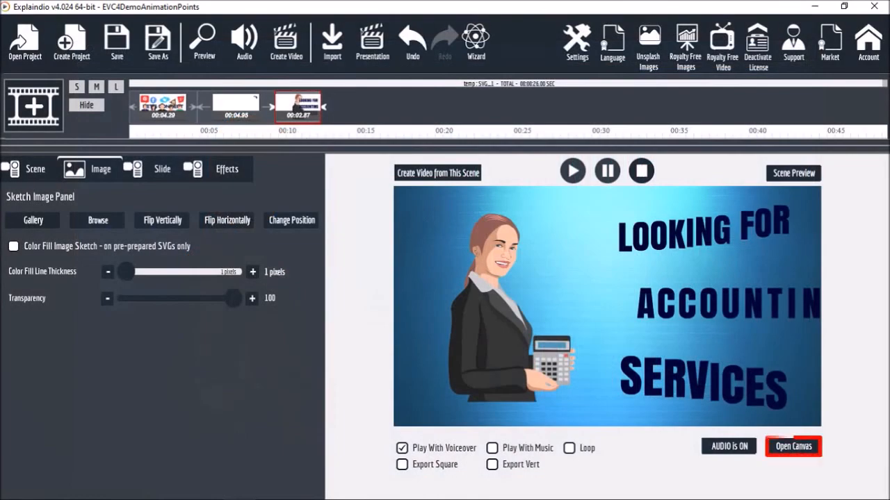
# Open the accounting scene's canvas and select the woman's smaller animation point on the left side.
pyautogui.click(794, 446)
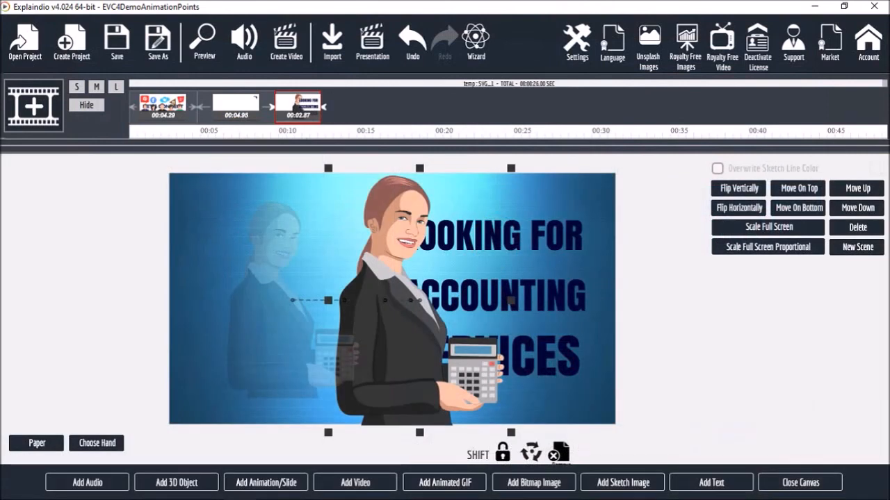
pyautogui.click(293, 300)
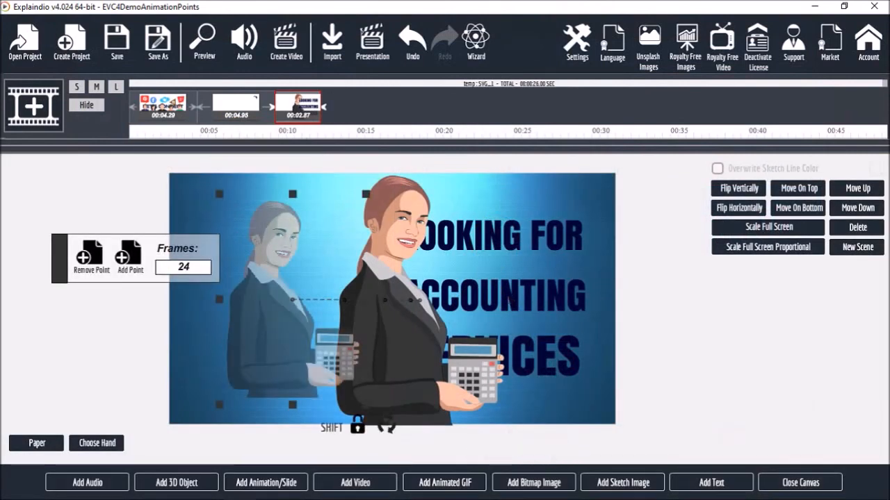